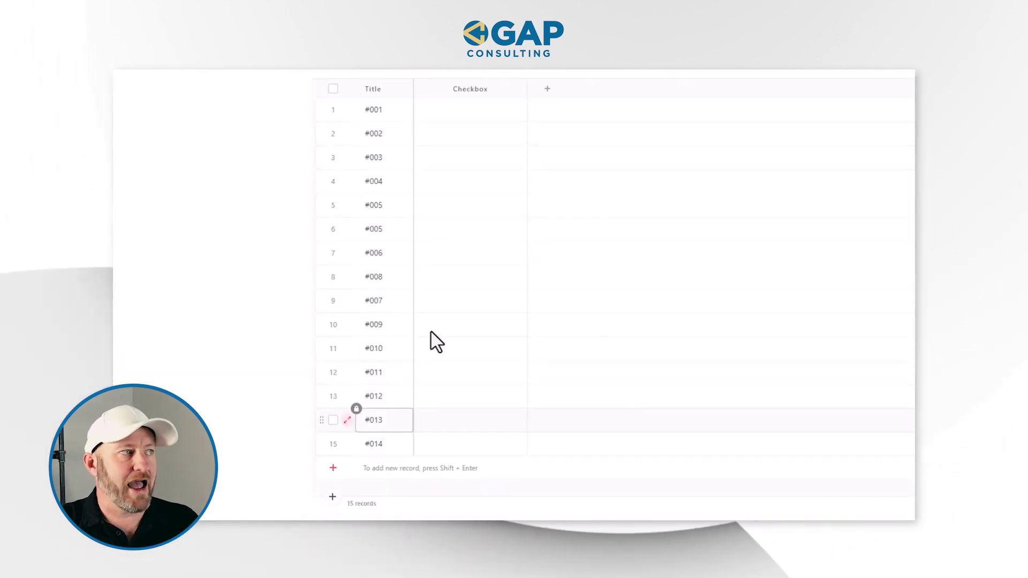
Tick the Checkbox field for records #002, #004, the second #005, #008, #009 and #011 in App 1.
click(477, 138)
click(471, 138)
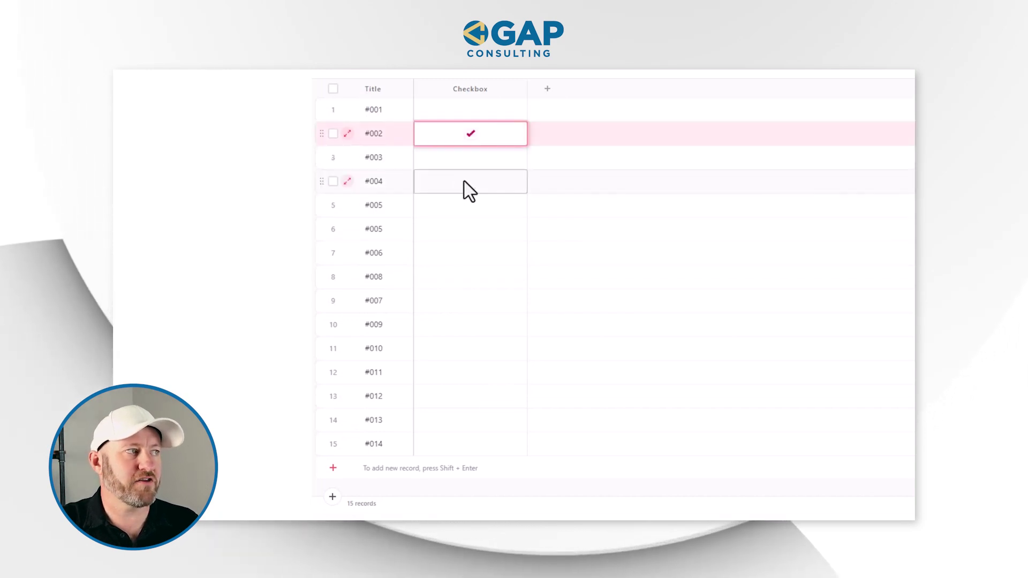
click(463, 183)
click(472, 183)
click(479, 230)
click(473, 230)
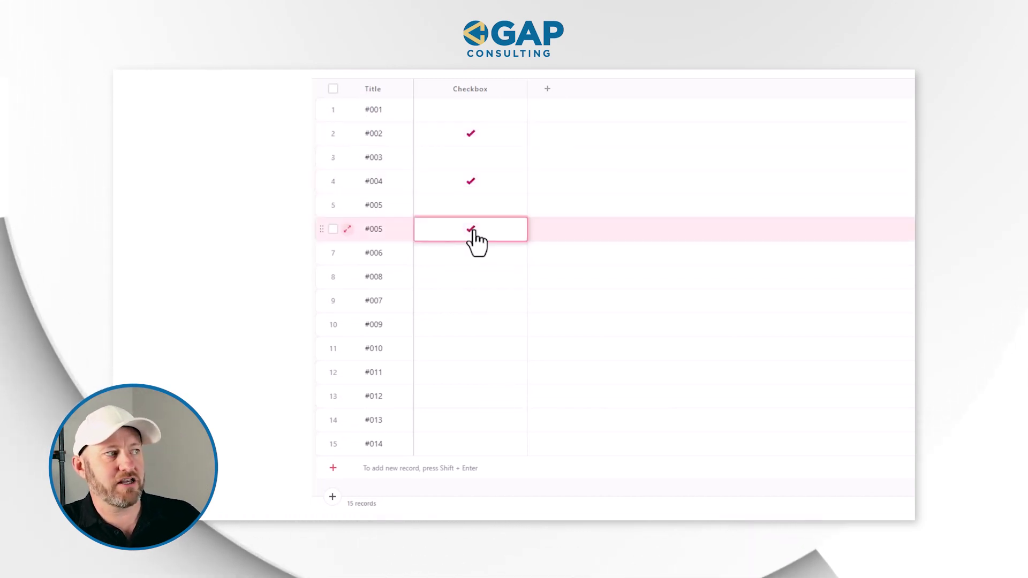
click(472, 279)
click(471, 332)
click(469, 328)
click(472, 376)
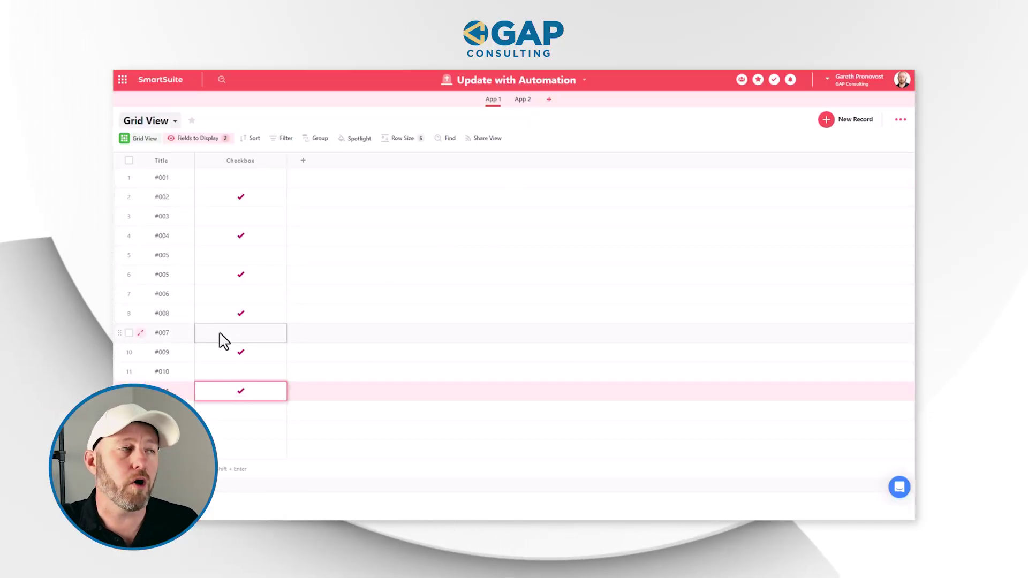
In App 2, set the Automation Trigger field of the Automation Trigger record to DON'T DO IT!
click(522, 101)
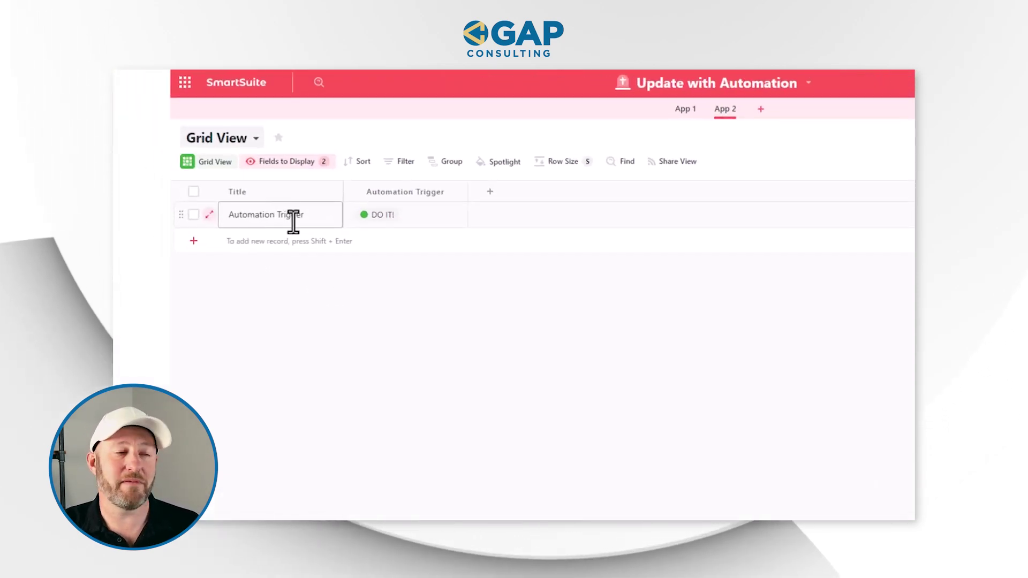
click(268, 181)
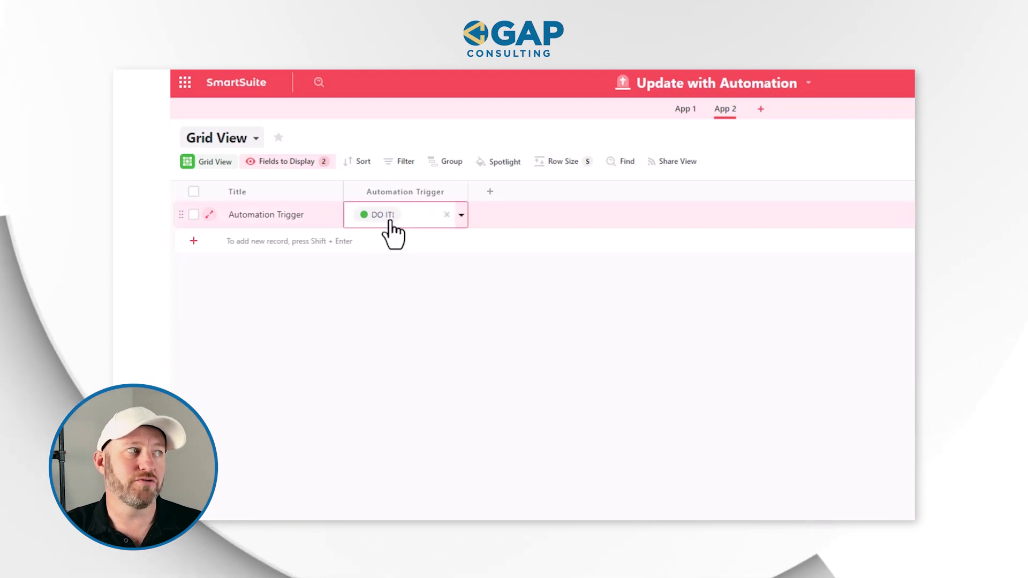
click(395, 220)
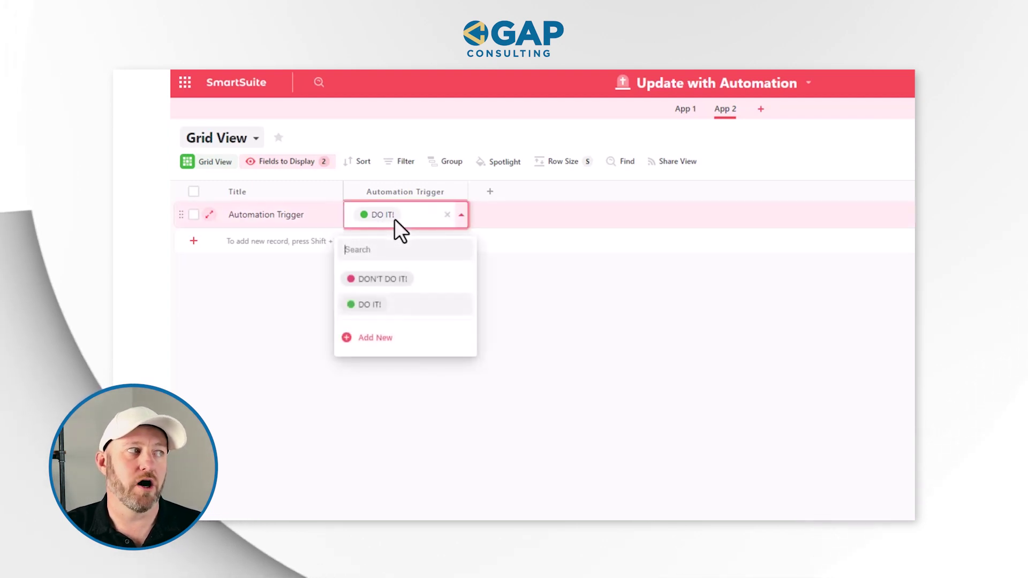
click(429, 288)
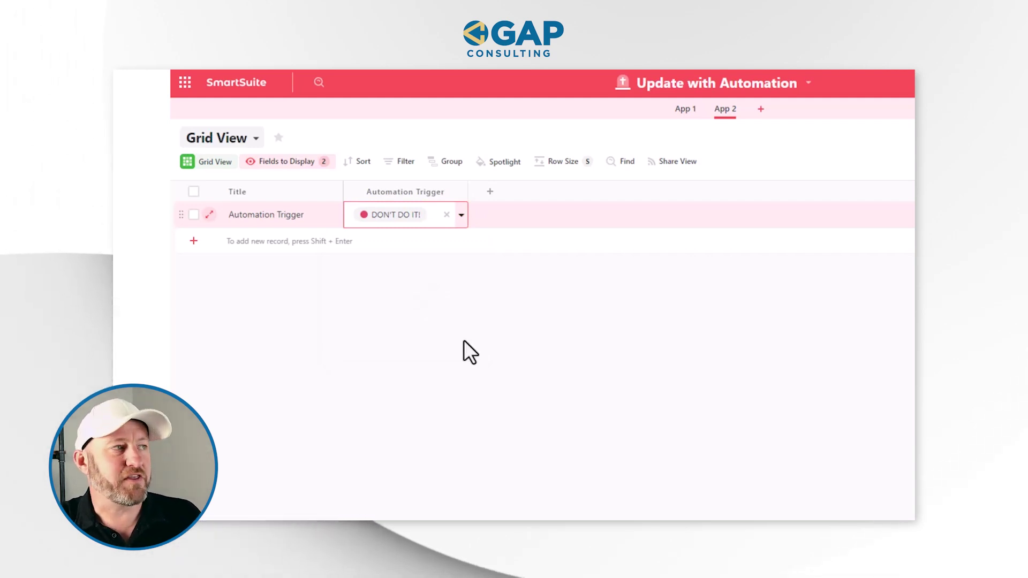
click(410, 214)
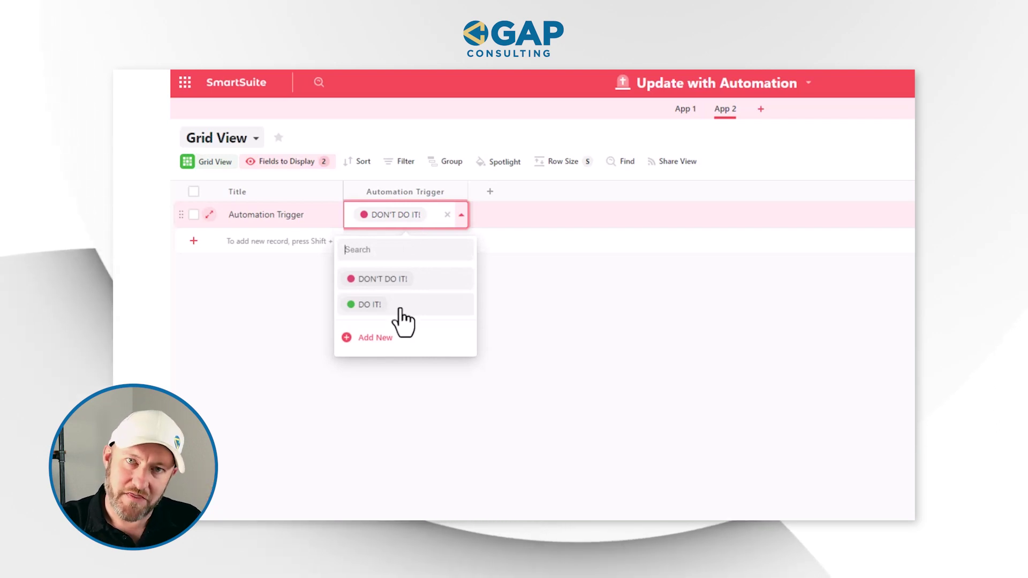
click(591, 375)
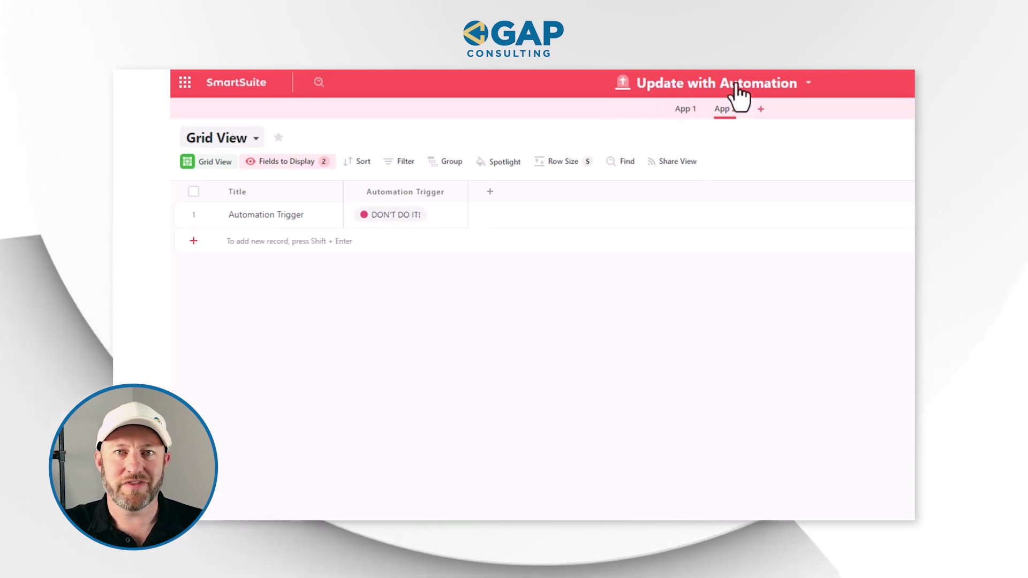
Start a new automation triggered when an App 2 record matches the condition Automation Trigger Equal to DO IT!
click(699, 86)
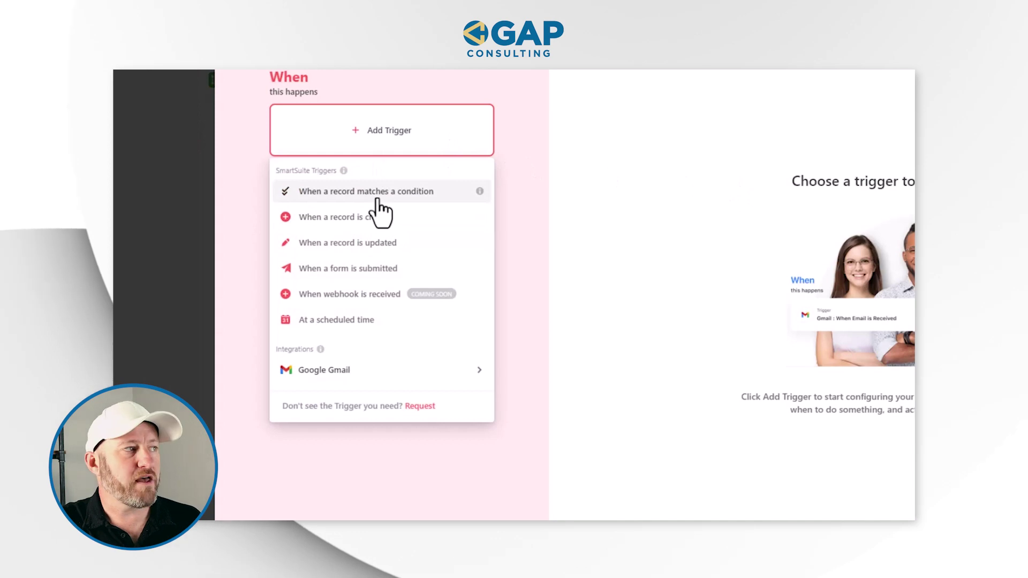
click(378, 201)
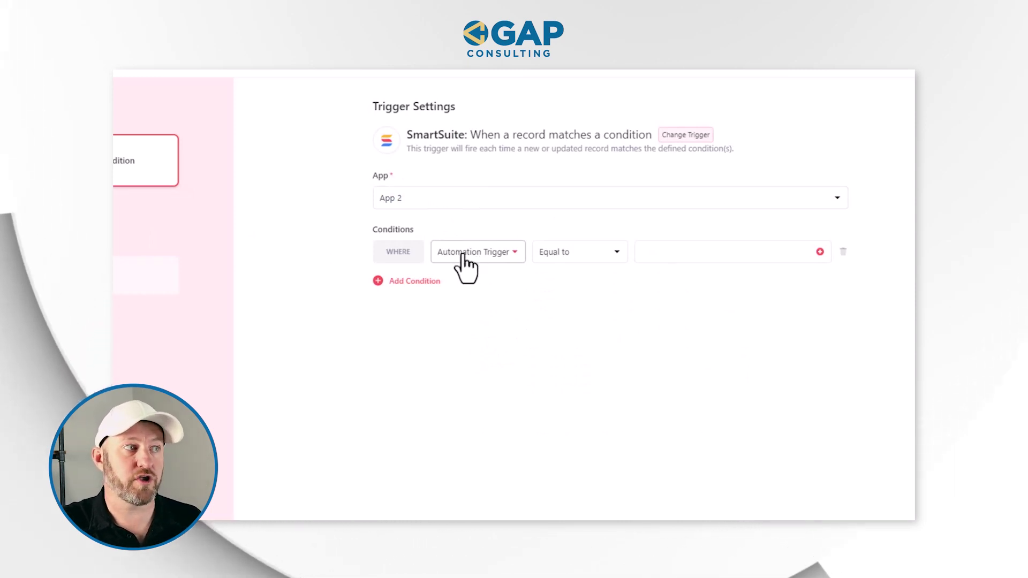
click(679, 252)
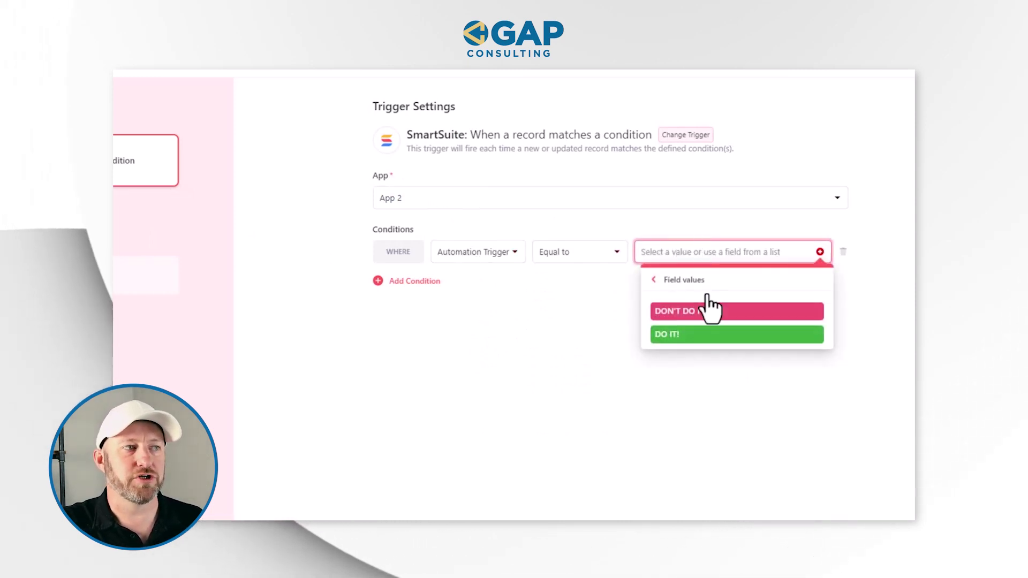
click(695, 334)
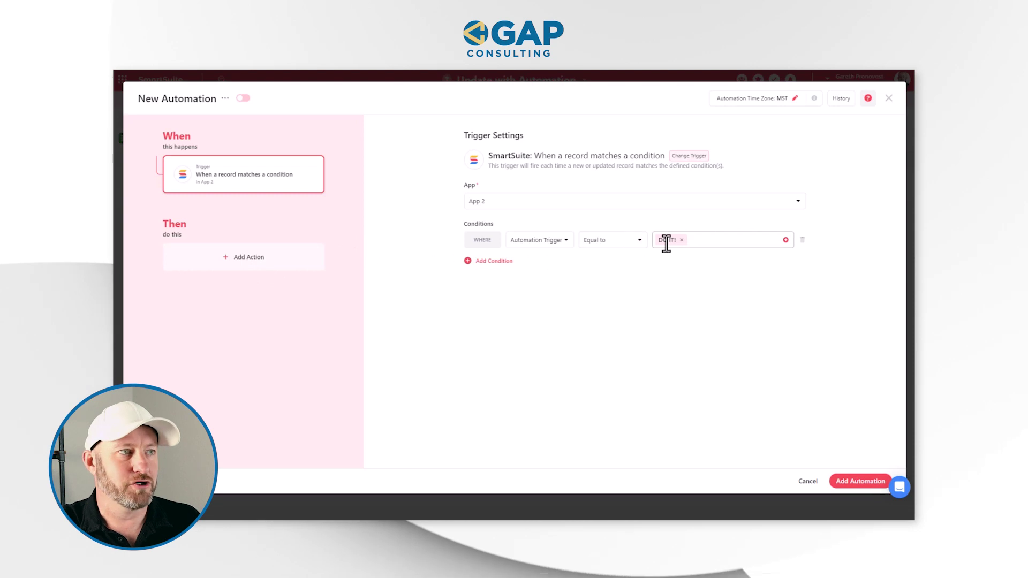
Add an Update records action to the automation, targeting the triggering record in App 2.
click(257, 267)
mouse_move(258, 269)
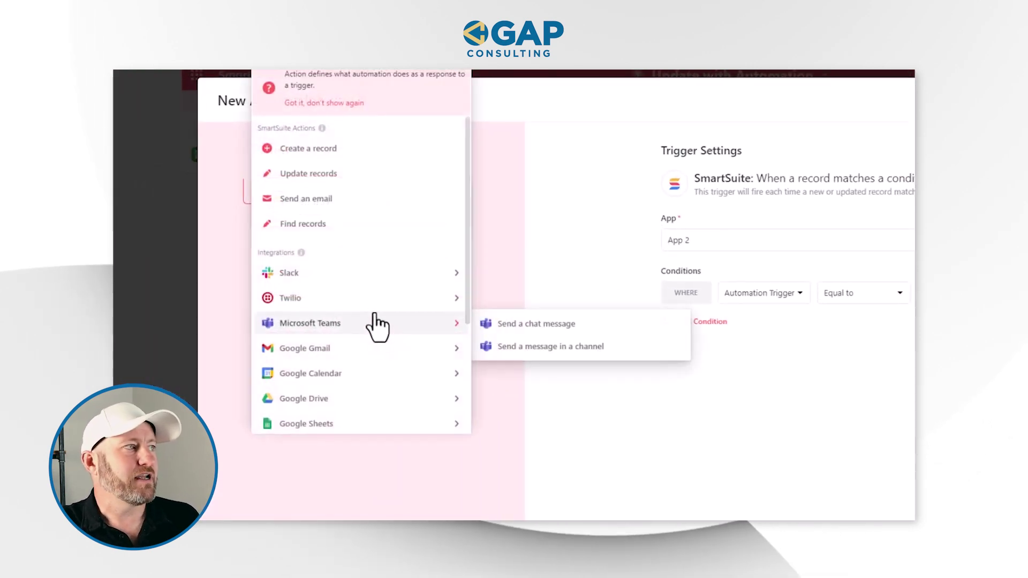
click(348, 175)
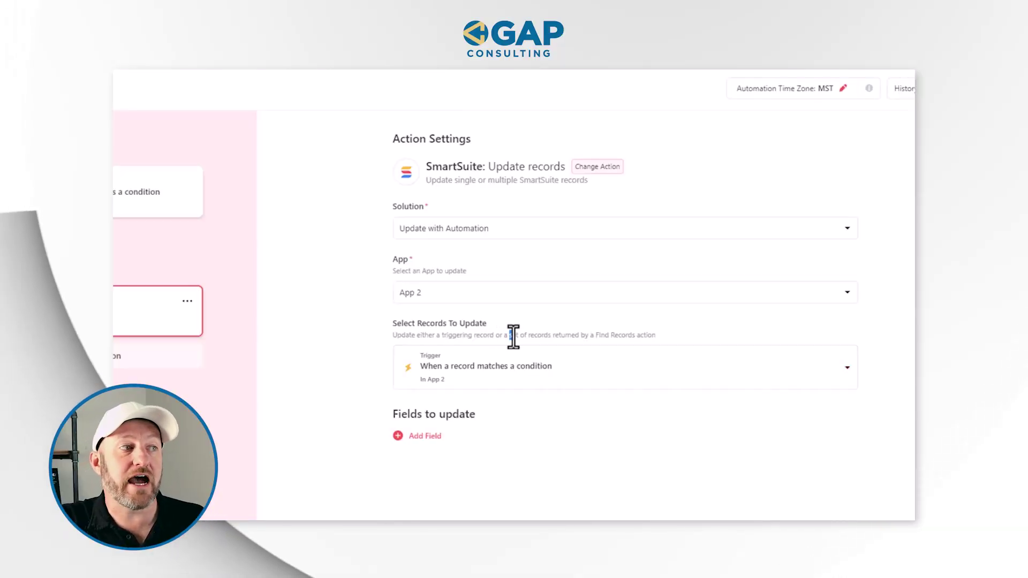
drag(513, 337, 551, 336)
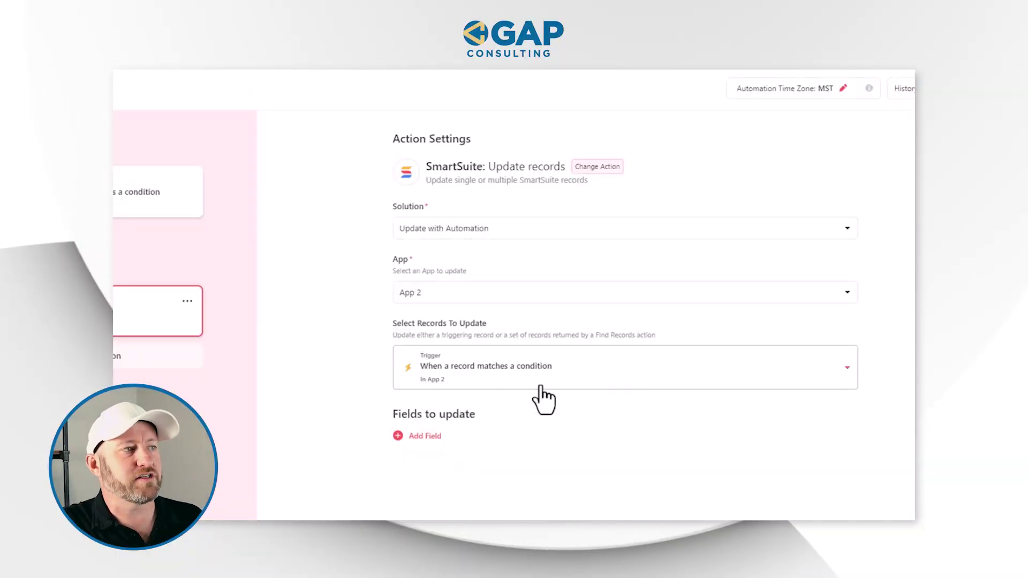
Make the Update records action set the Automation Trigger field to DON'T DO IT!
click(422, 437)
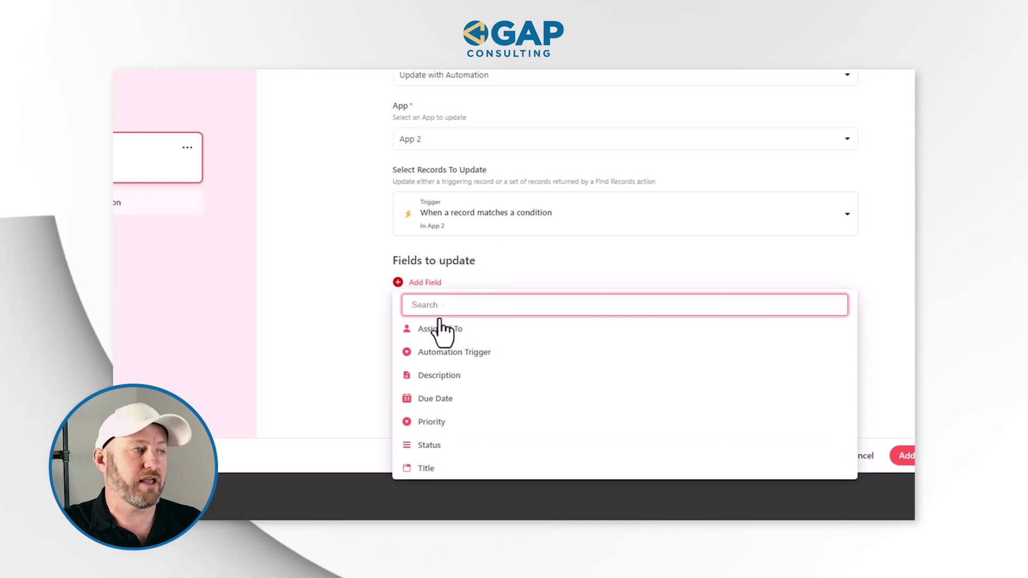
text(tr)
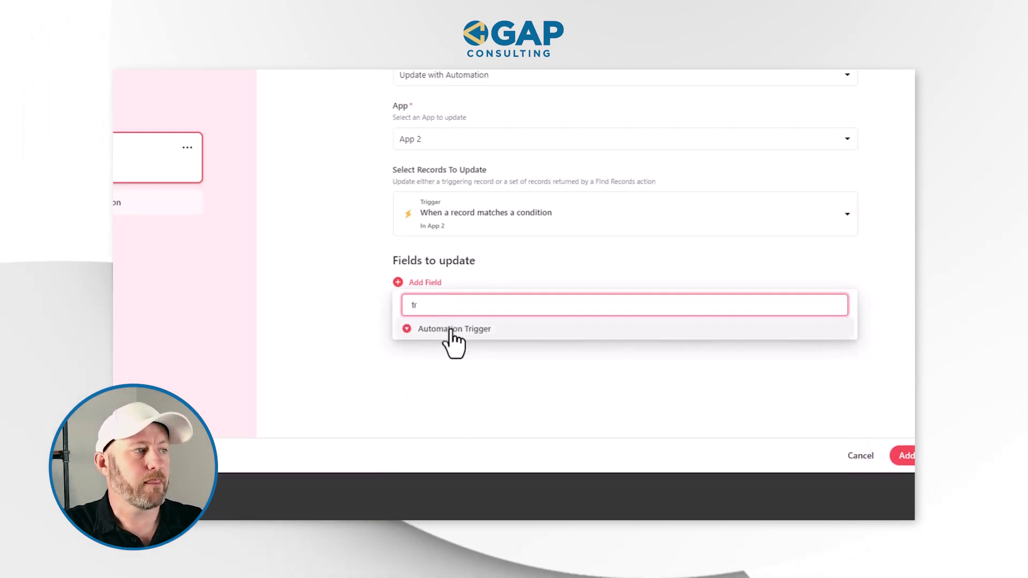
click(452, 330)
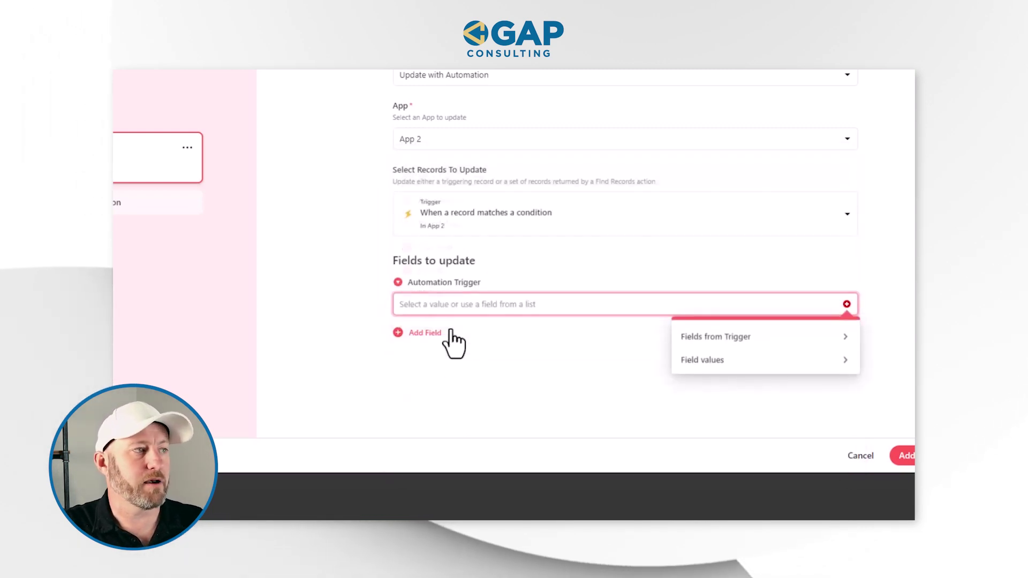
click(713, 360)
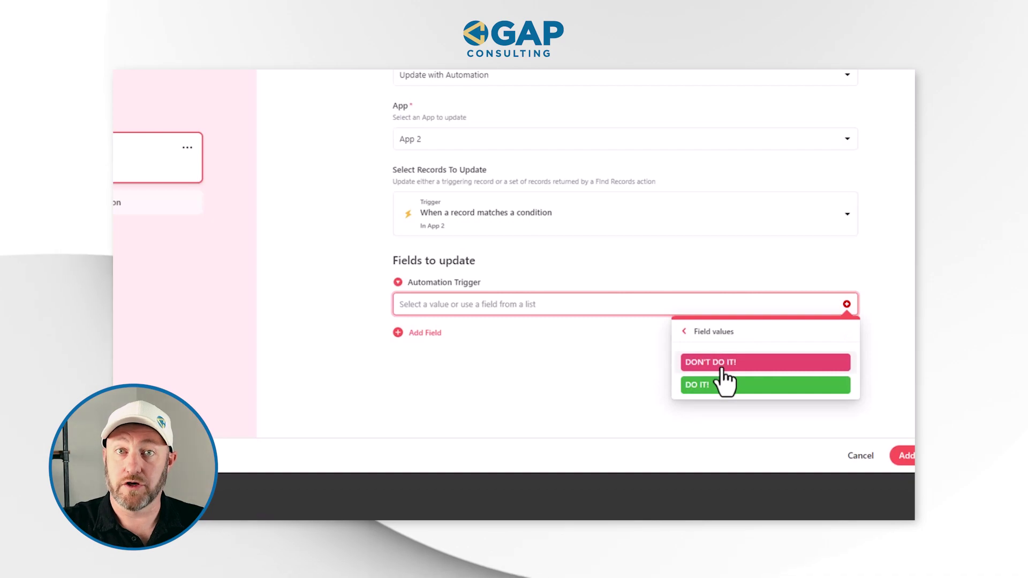
click(721, 368)
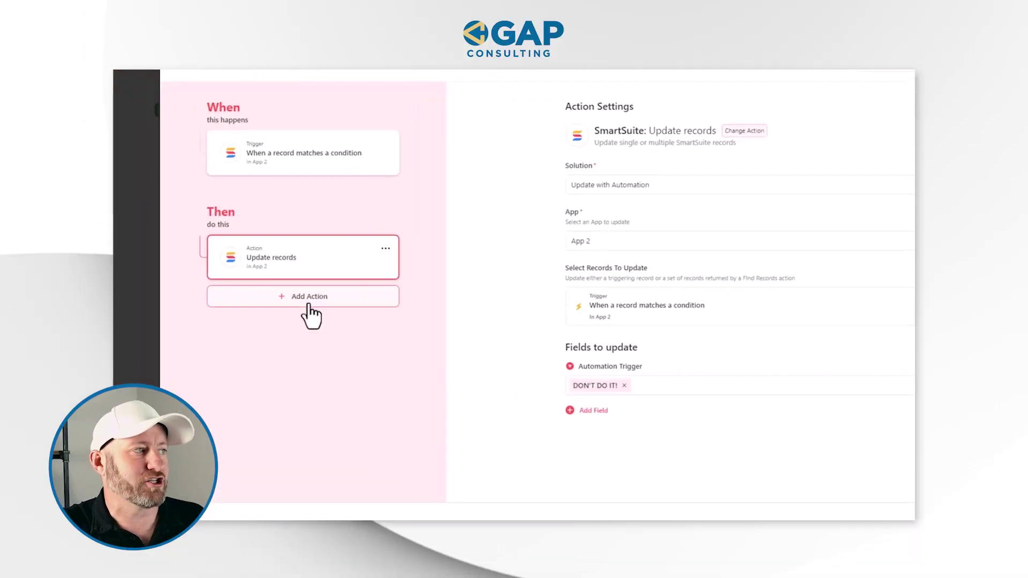
Add a Find records action for App 1 of the Update with Automation solution, with the search name "Search for checked boxes".
click(309, 304)
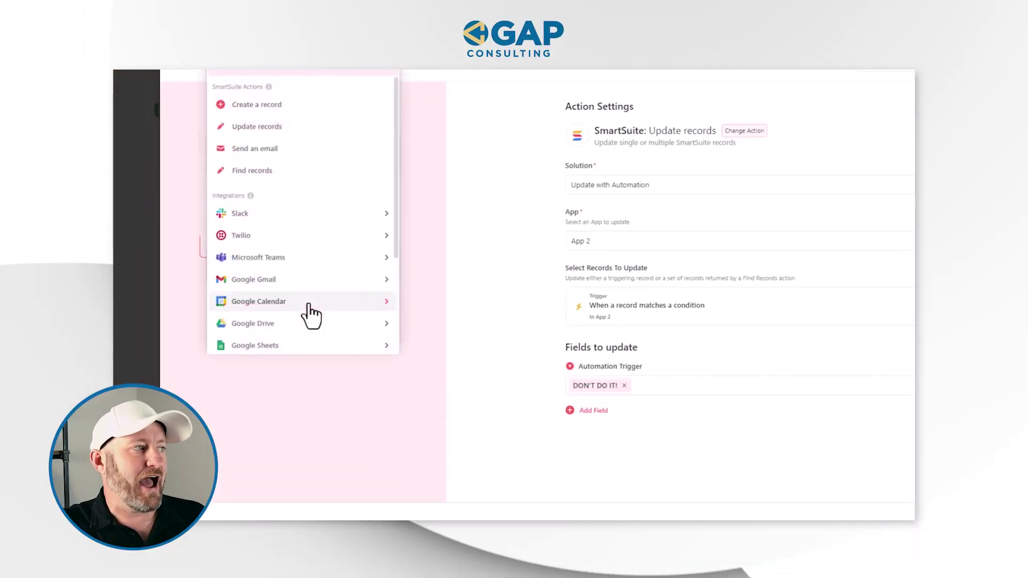
click(305, 185)
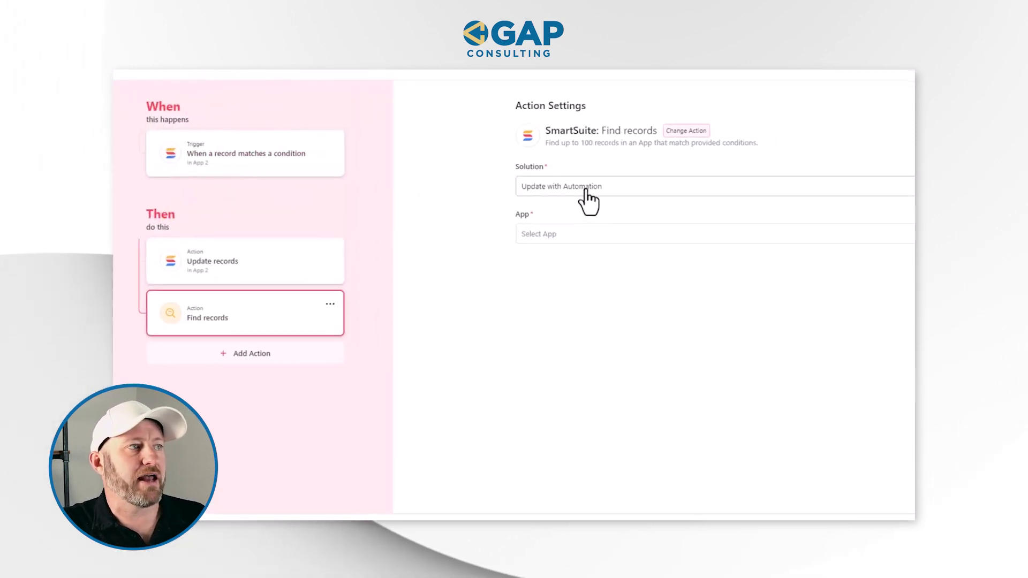
click(552, 191)
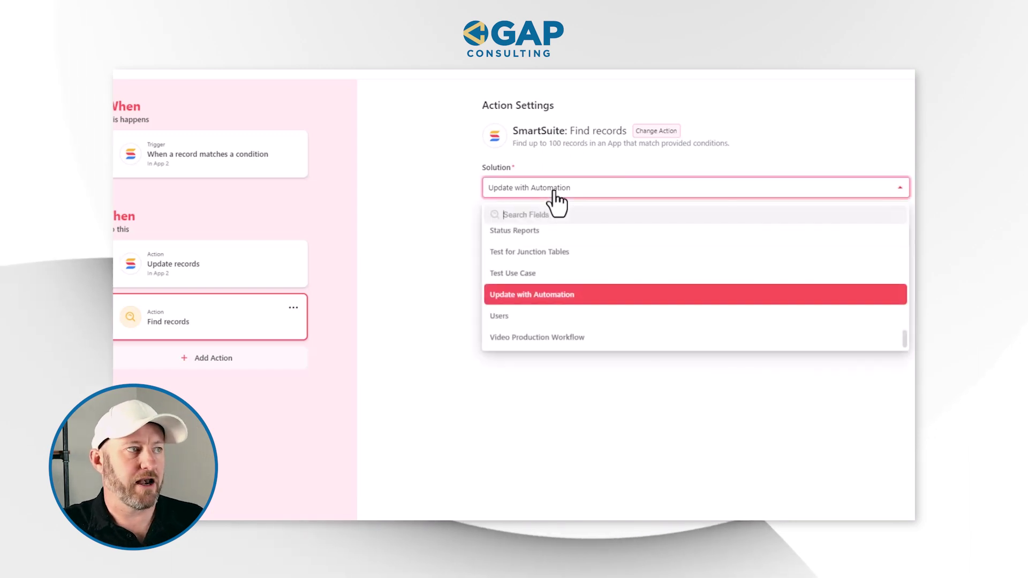
click(555, 300)
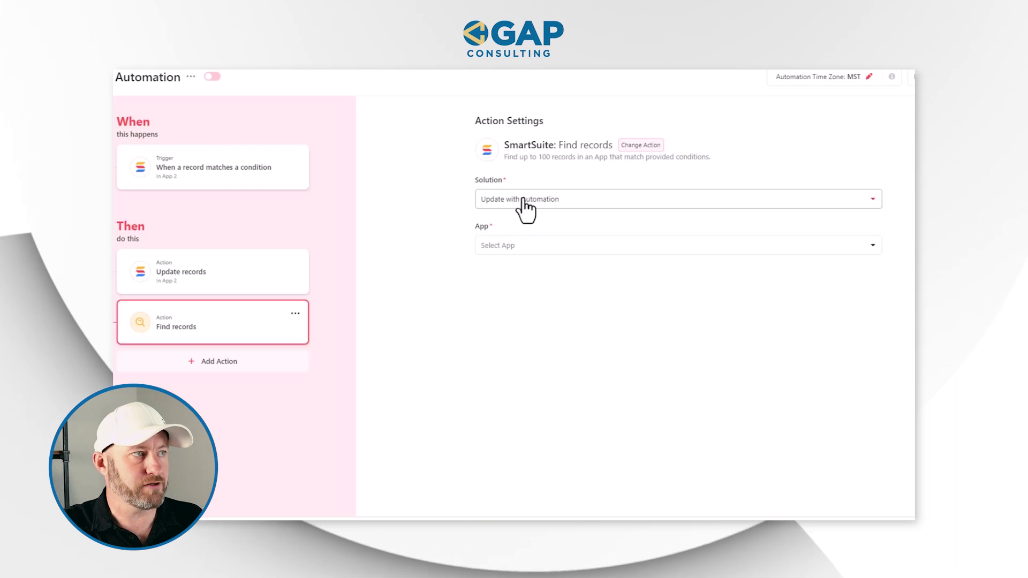
click(541, 246)
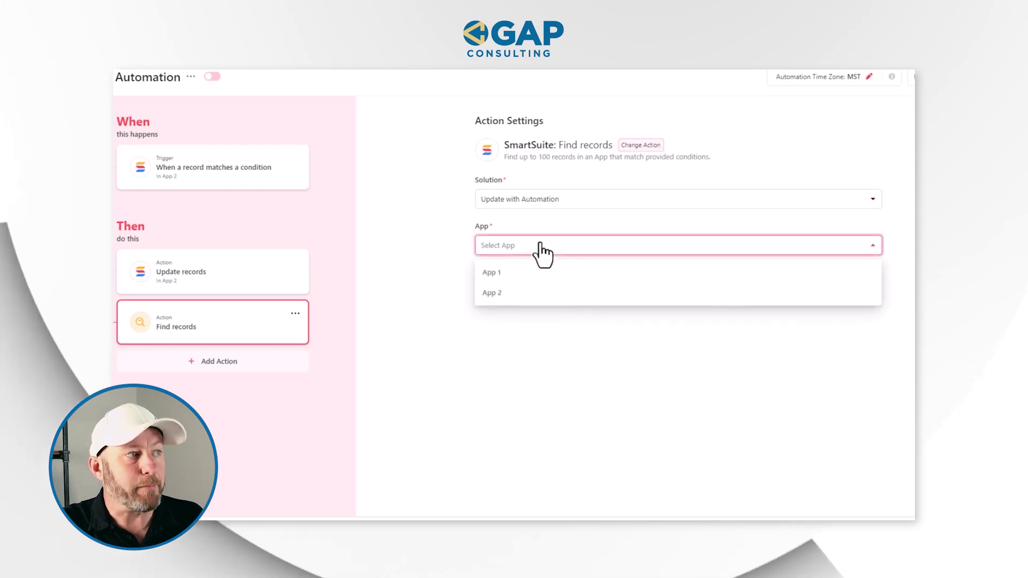
click(542, 277)
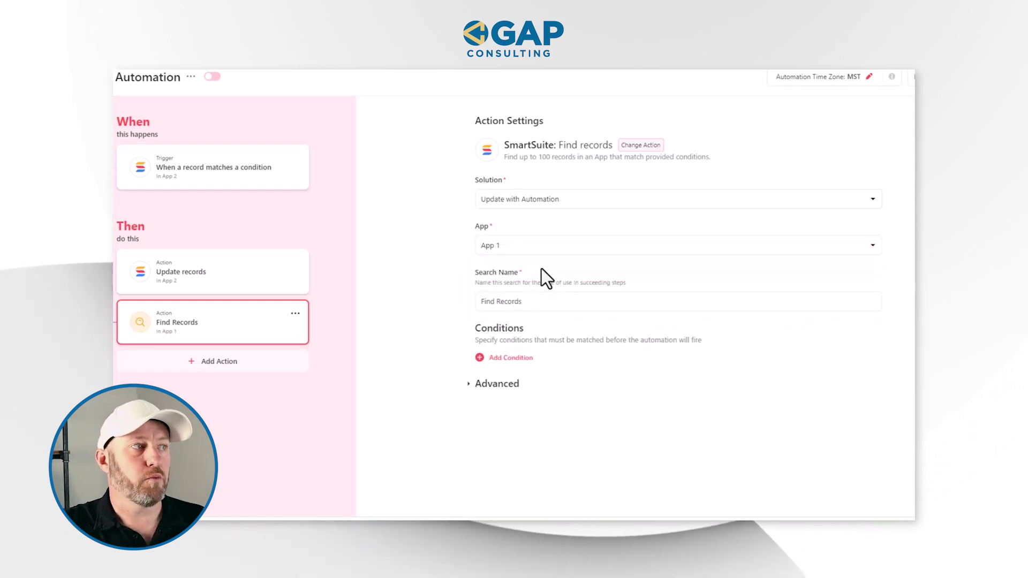
click(543, 301)
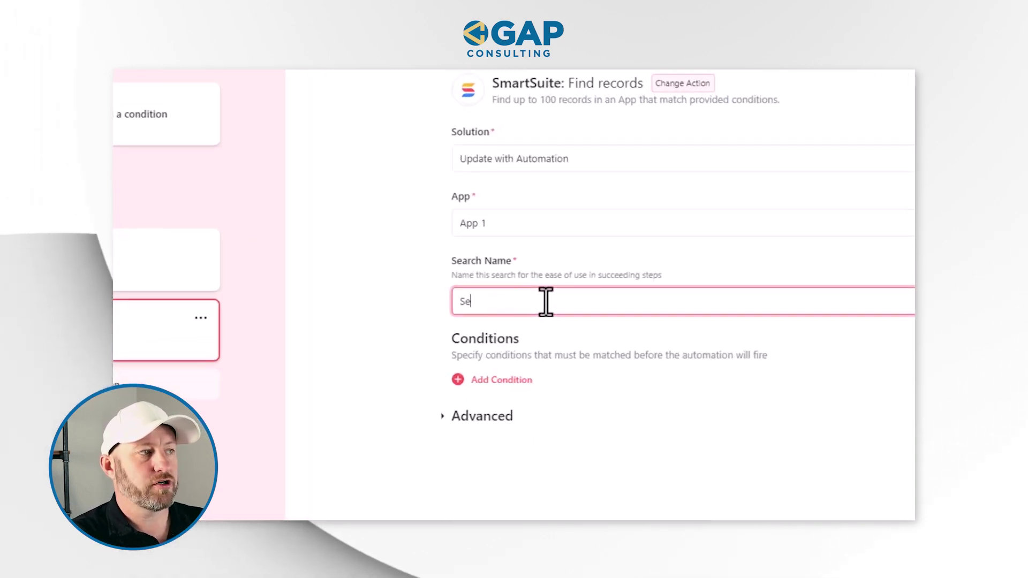
text(Search for checked boxes)
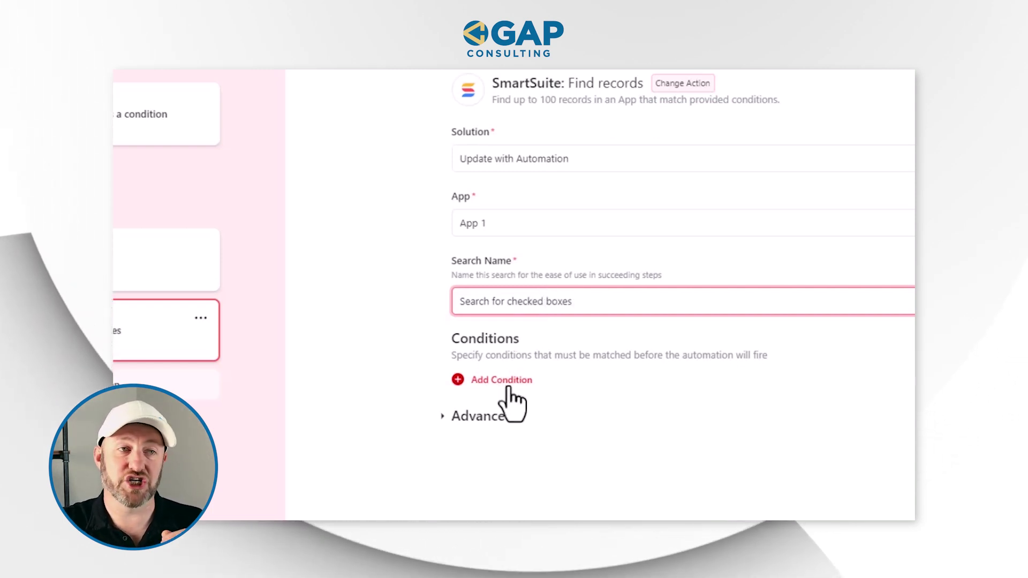
Add the search condition Checkbox Equal to Yes and expand the advanced settings of the Find records action.
click(508, 388)
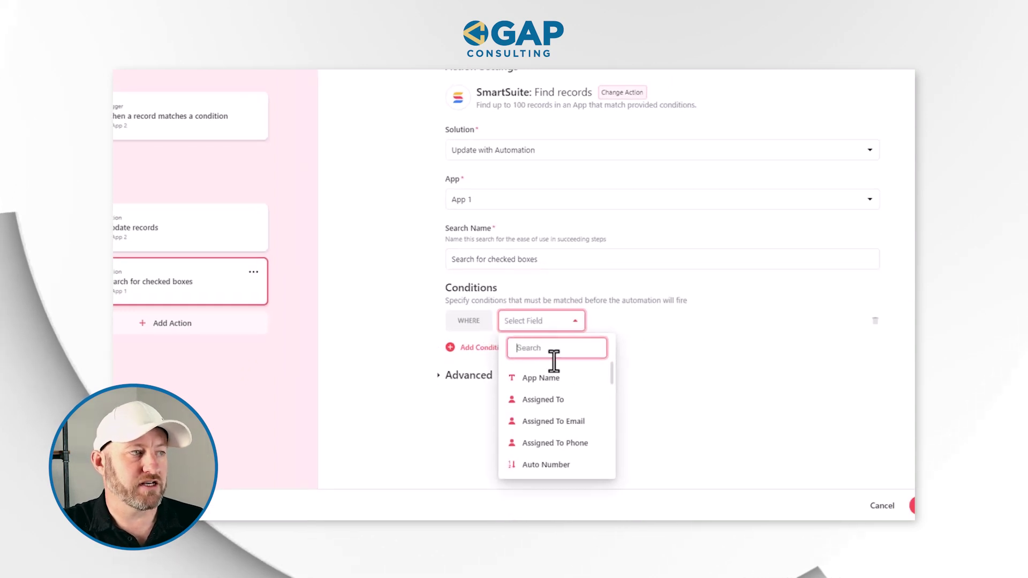
text(check)
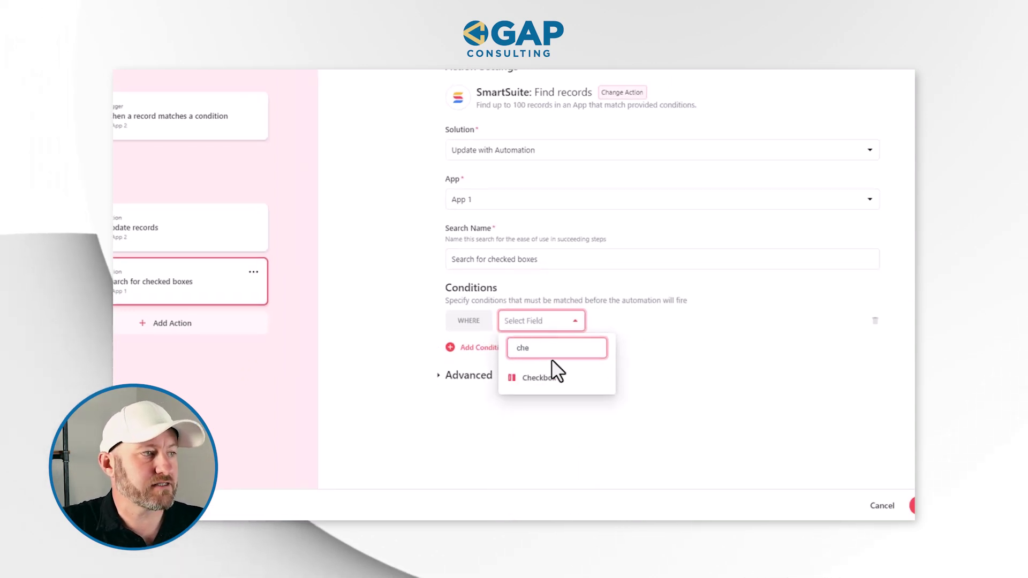
click(566, 379)
click(738, 320)
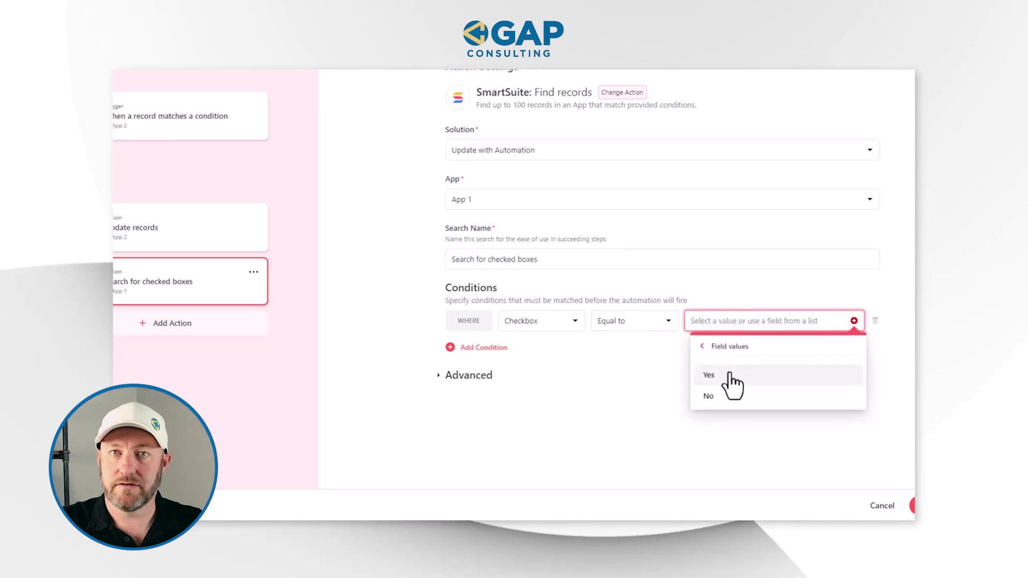
click(710, 375)
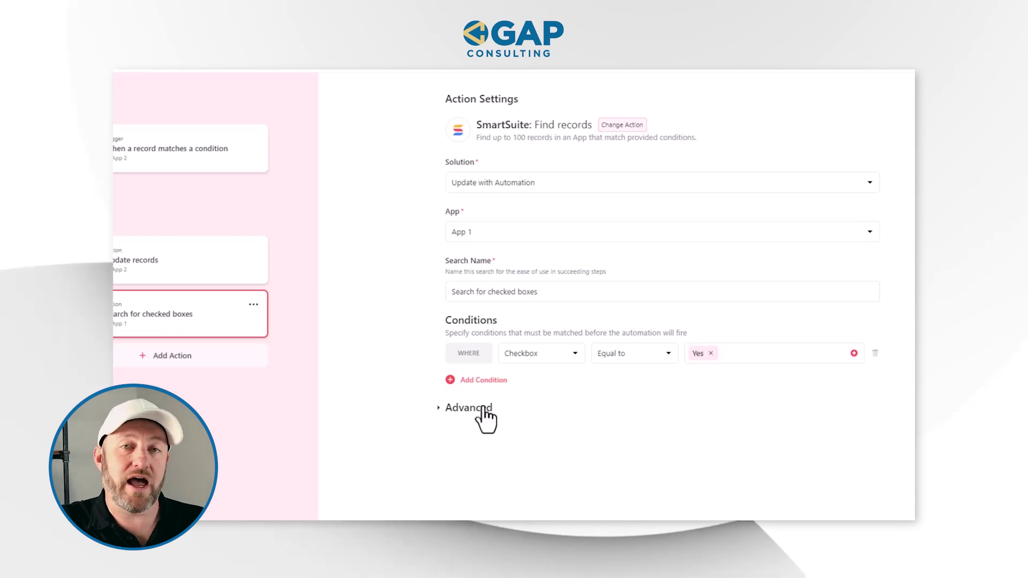
click(483, 409)
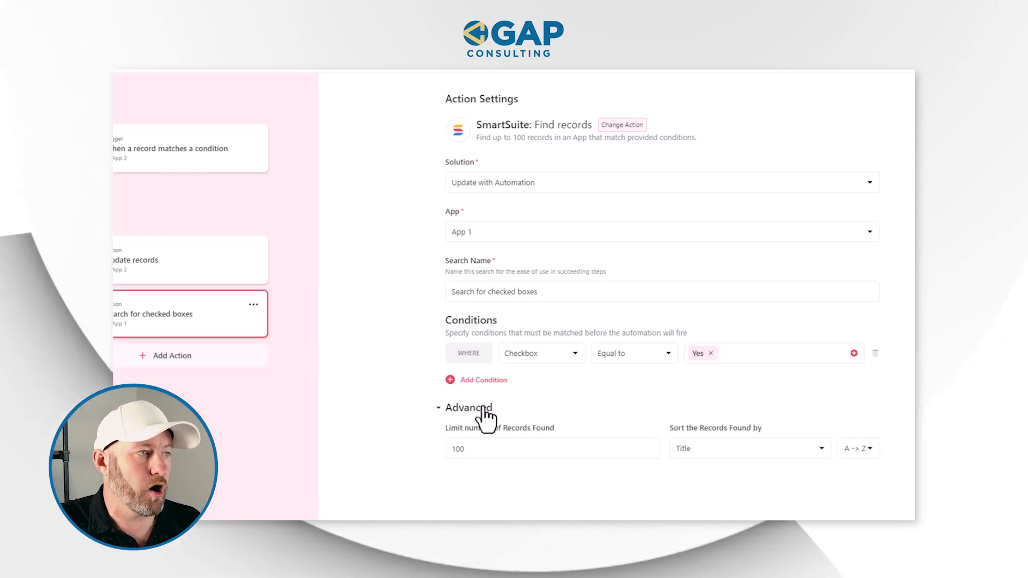